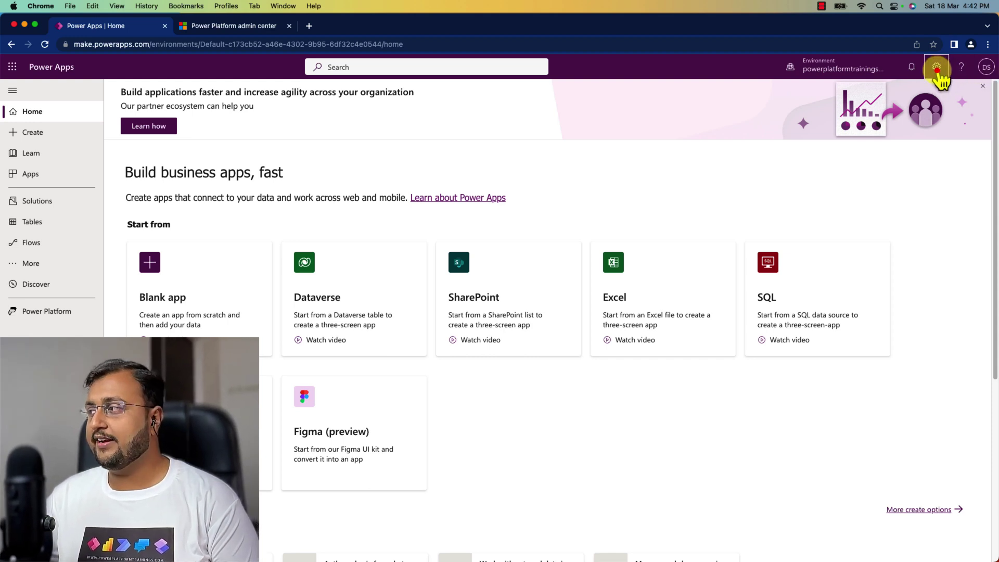
Step: Go to the Environments list in the Power Platform admin center from Settings
left_click(936, 67)
left_click(872, 139)
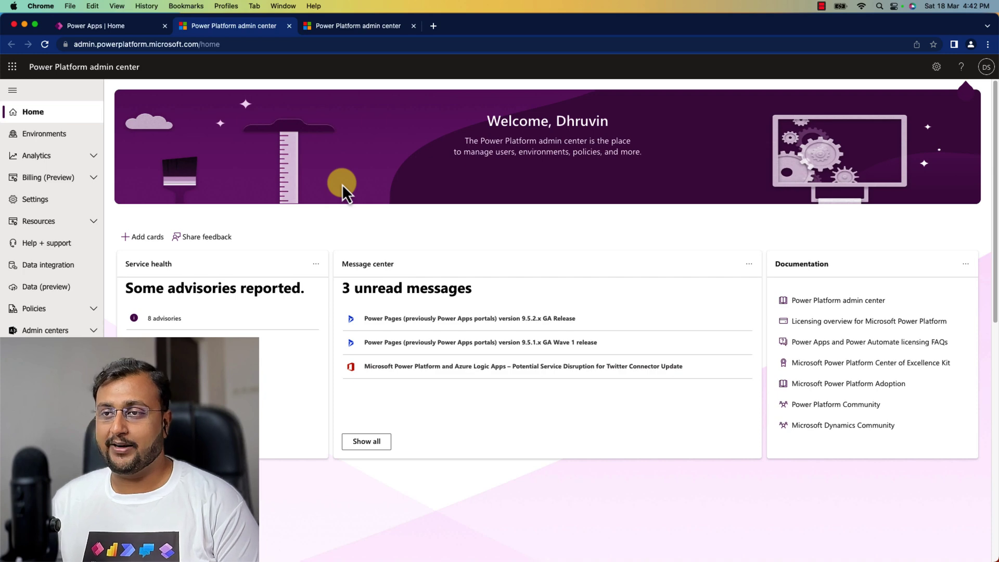
left_click(72, 136)
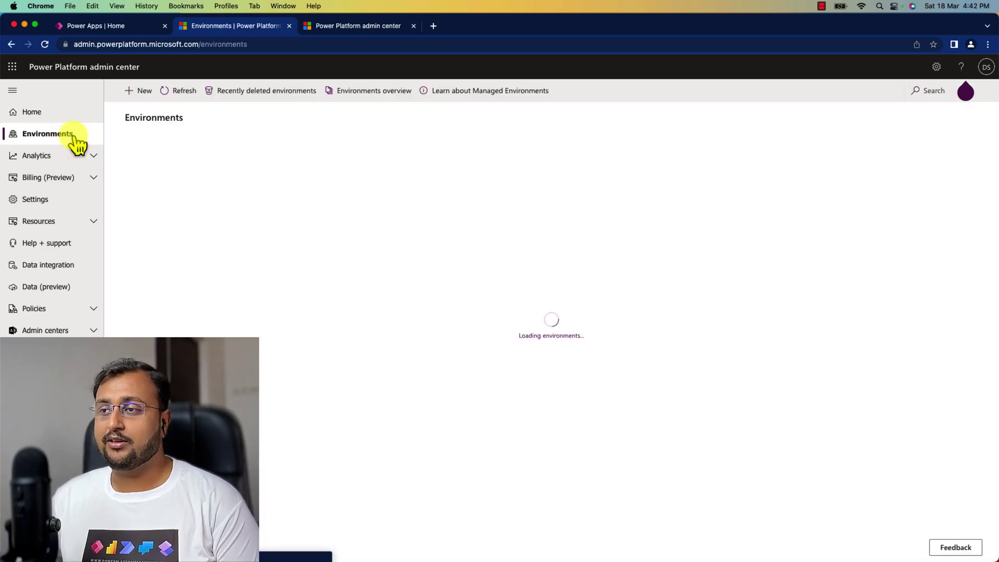
Step: Create a Developer-type environment named YT-PowerPages with the default database settings
left_click(152, 97)
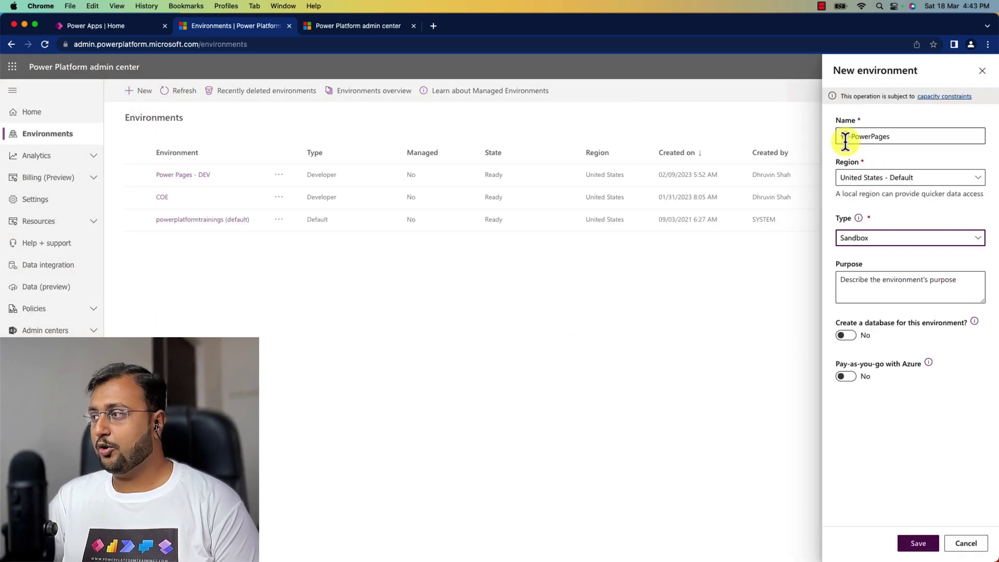
left_click_drag(843, 137, 907, 134)
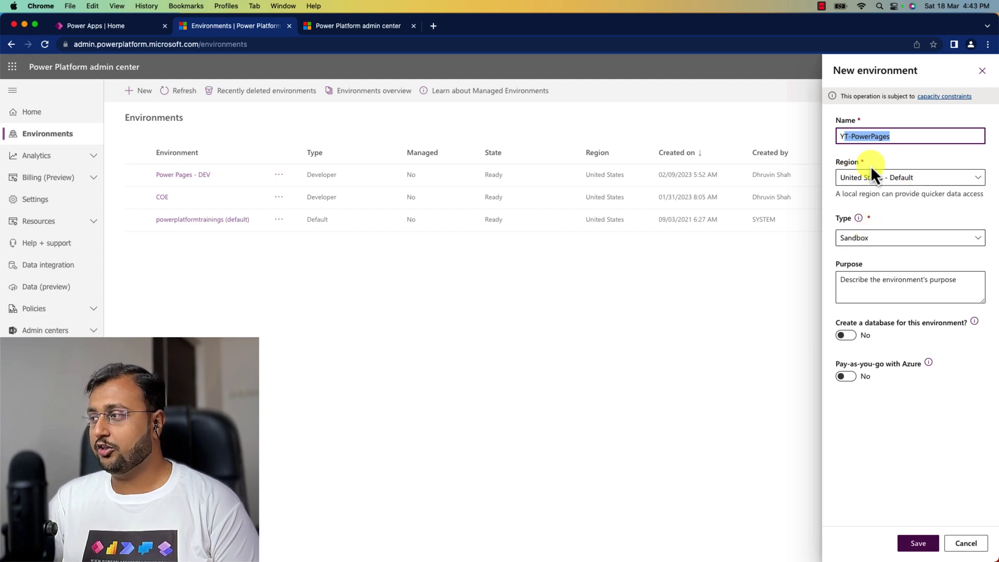
left_click(876, 238)
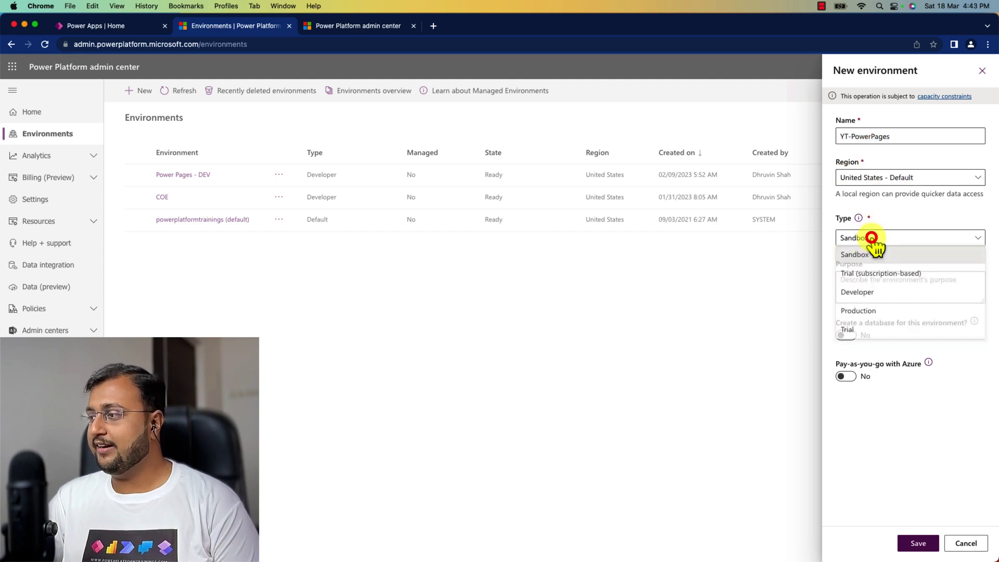
left_click(867, 292)
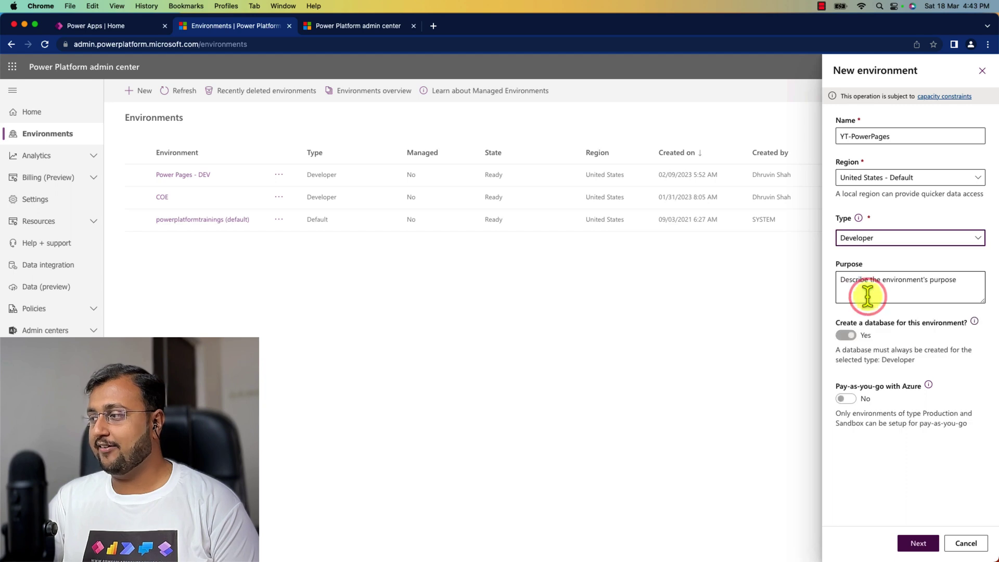
left_click(875, 285)
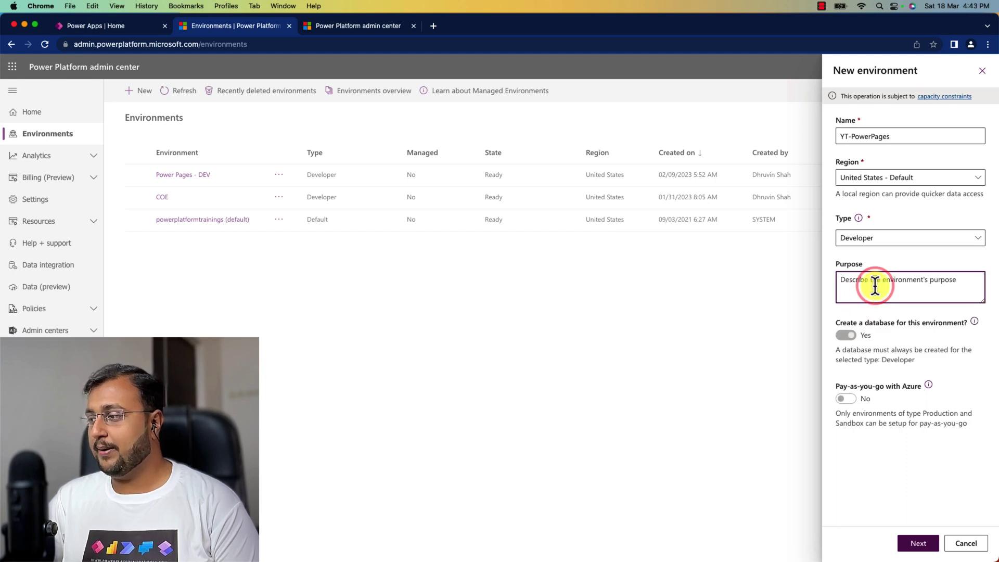
left_click(916, 542)
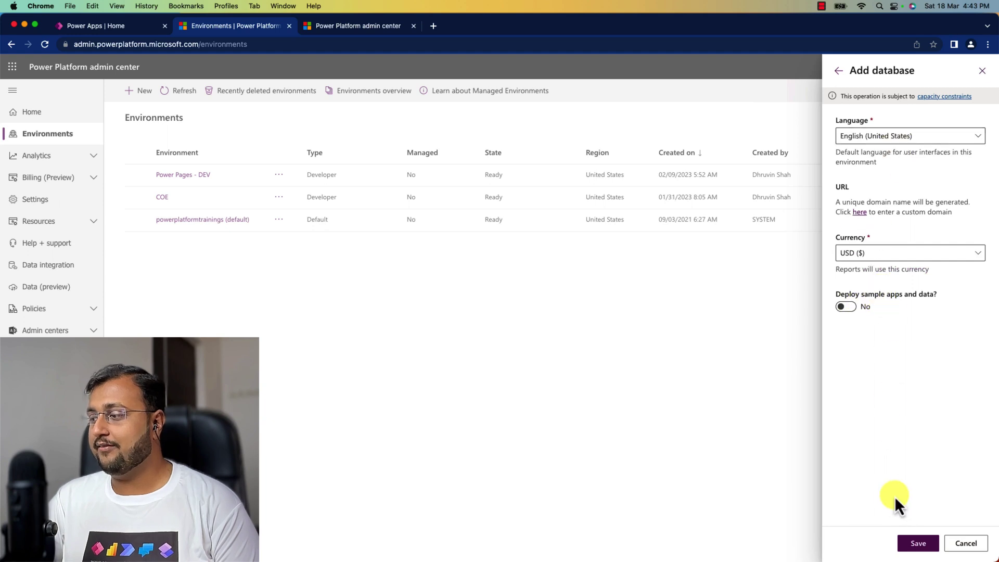
left_click(918, 544)
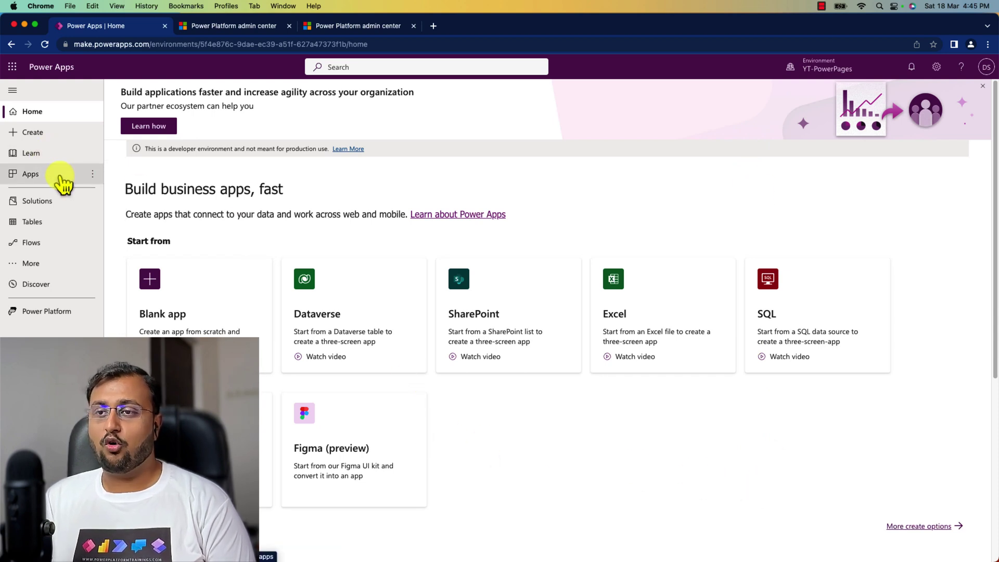
Step: From Apps, choose New app > Website, then cancel the Portal from blank dialog
left_click(58, 179)
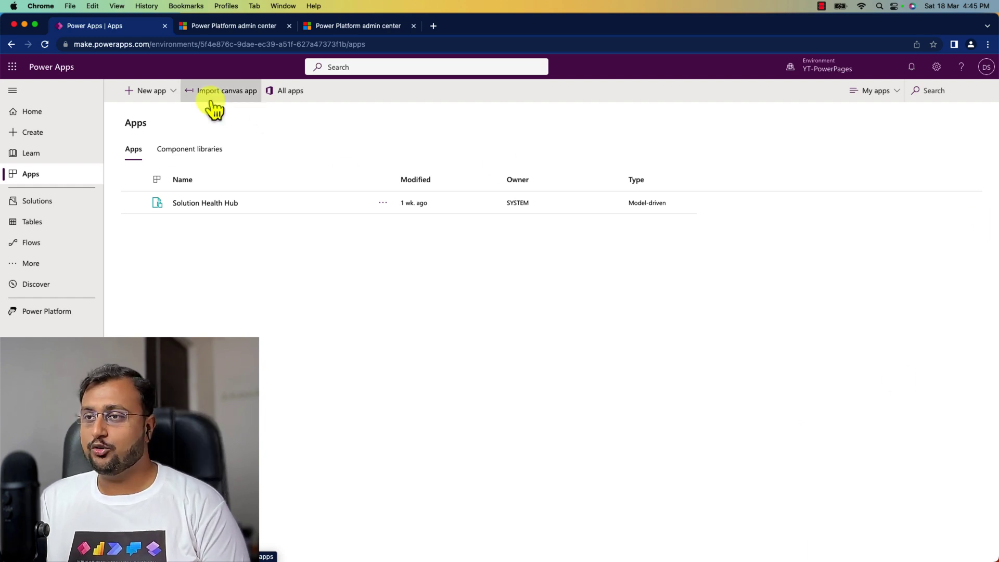
left_click(170, 92)
left_click(167, 148)
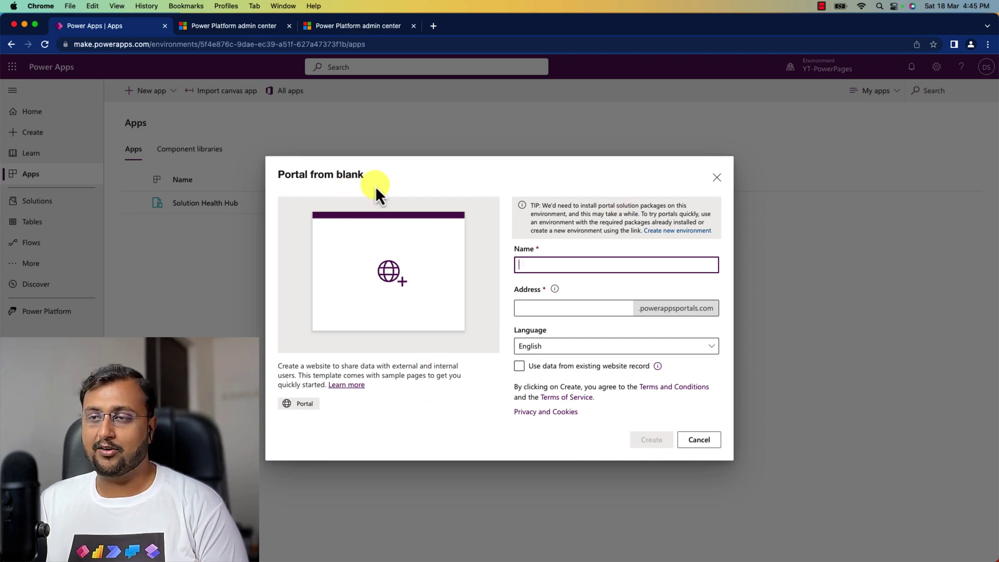
left_click(716, 178)
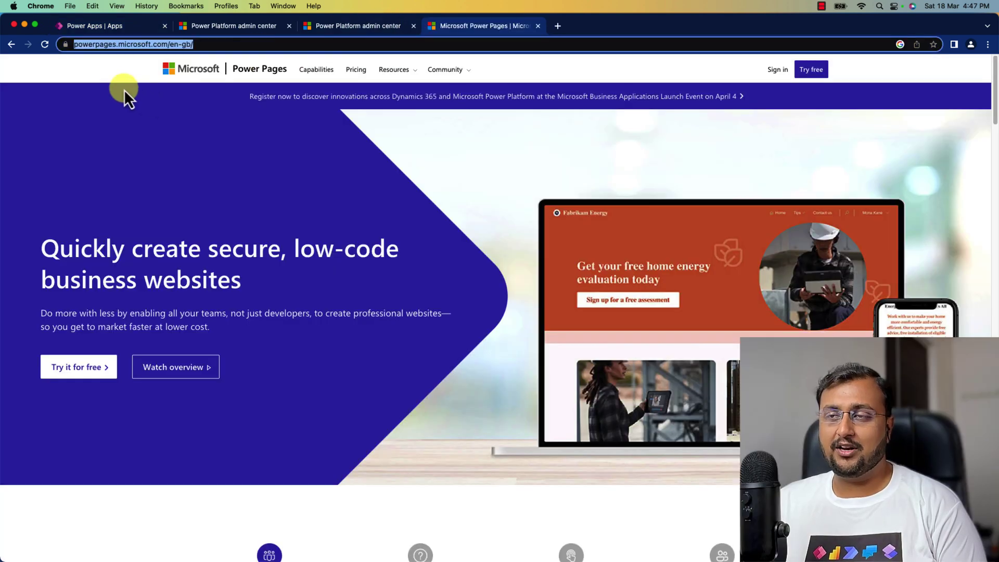
Step: Start the Power Pages free trial with a work e-mail, accepting the trial terms
left_click(120, 84)
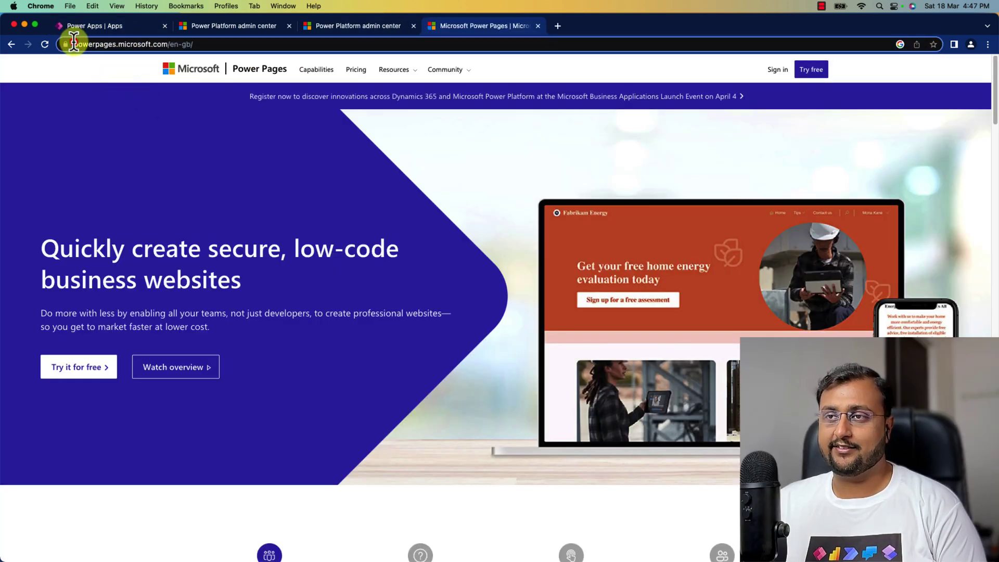
left_click_drag(73, 44, 167, 42)
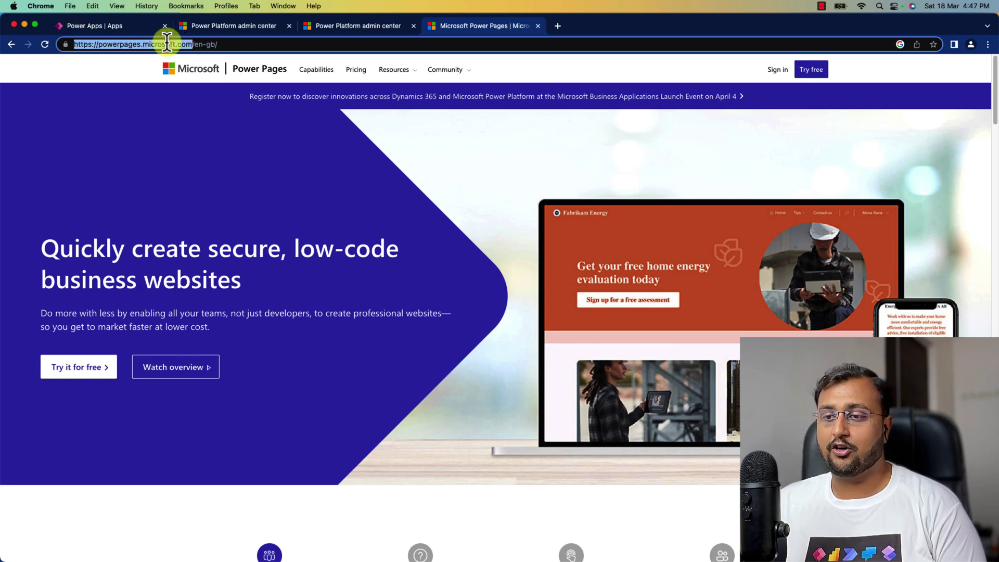
left_click(86, 367)
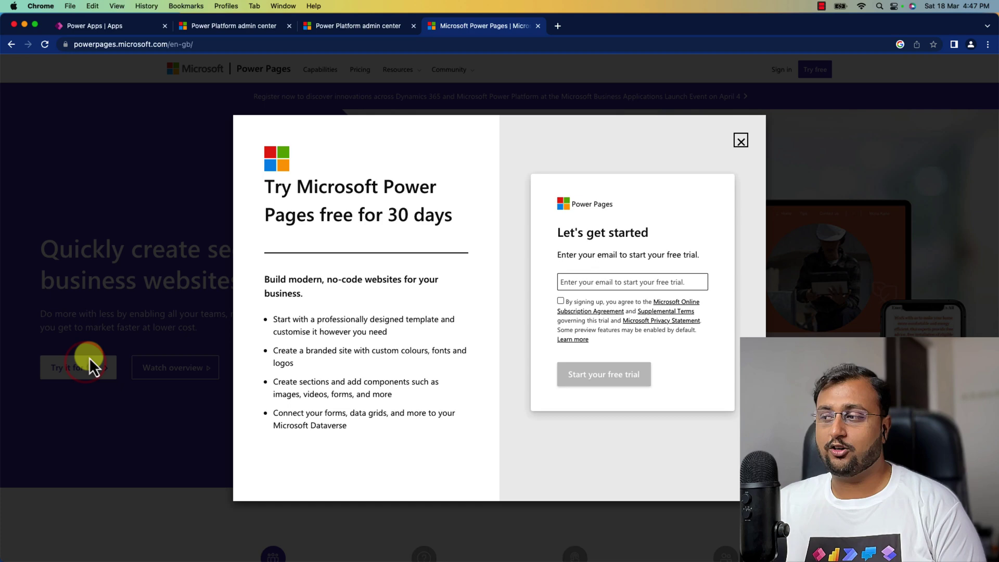
key("super+v")
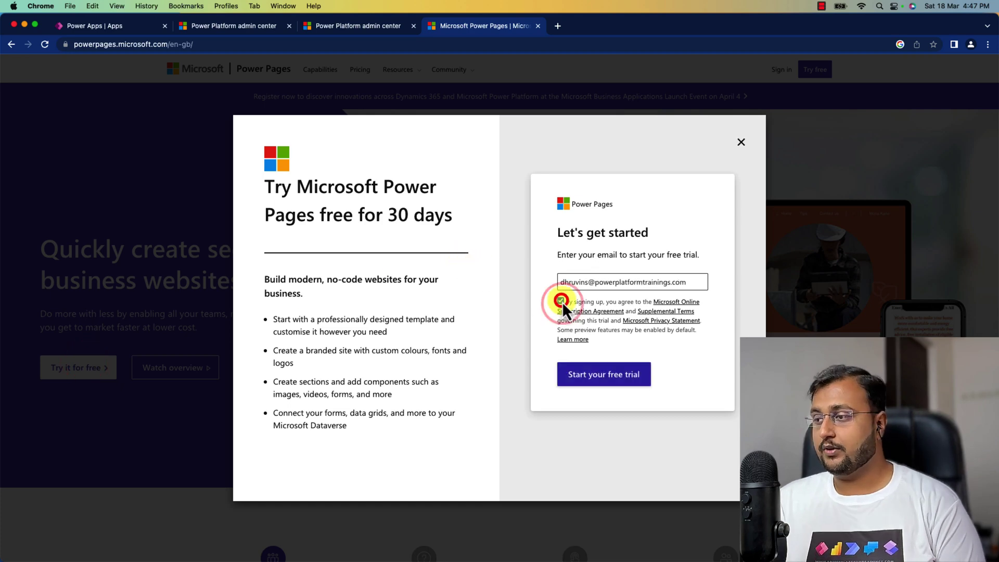
left_click(560, 301)
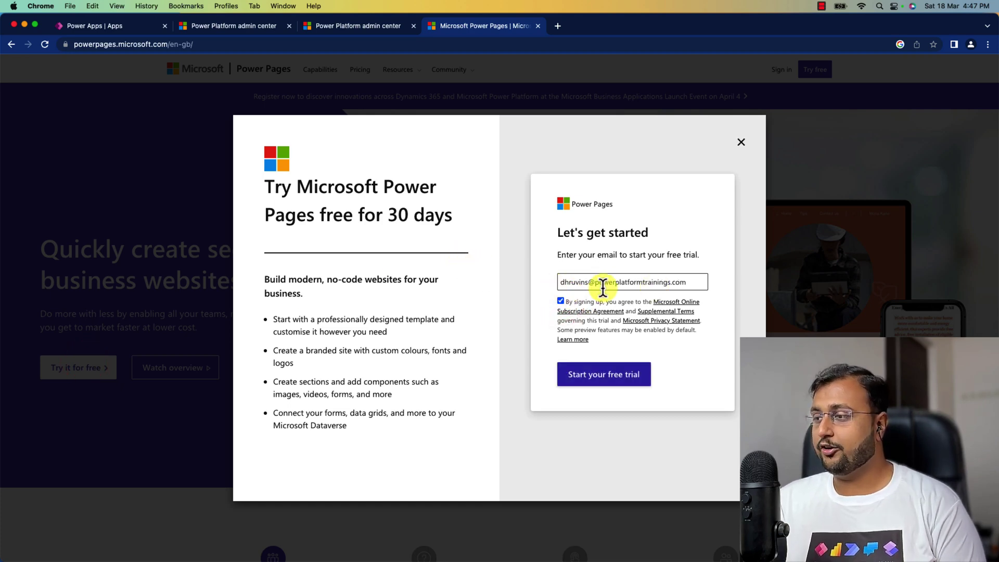
left_click(612, 378)
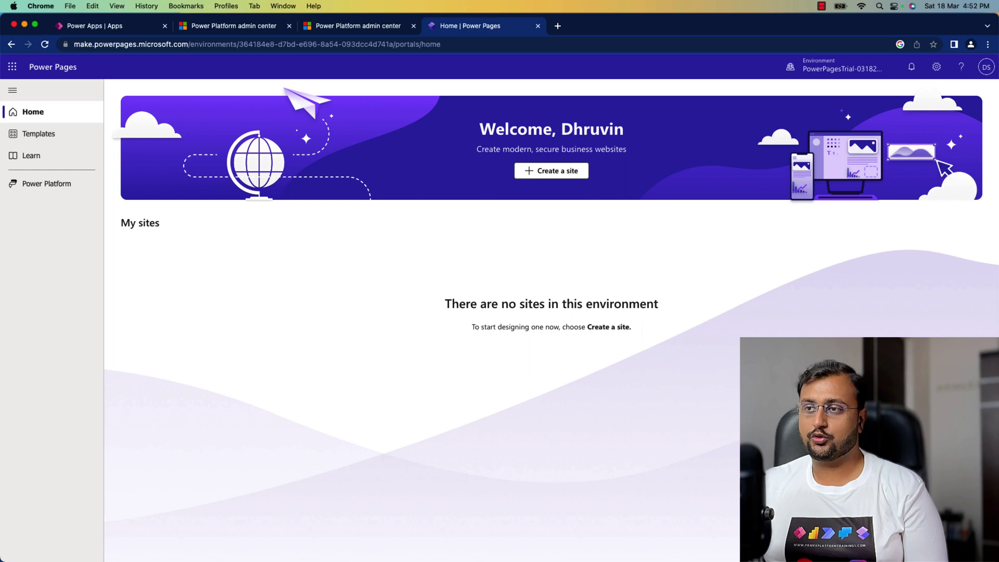
Step: Switch Power Pages to the YT-PowerPages environment and start the Create a site wizard
left_click(831, 72)
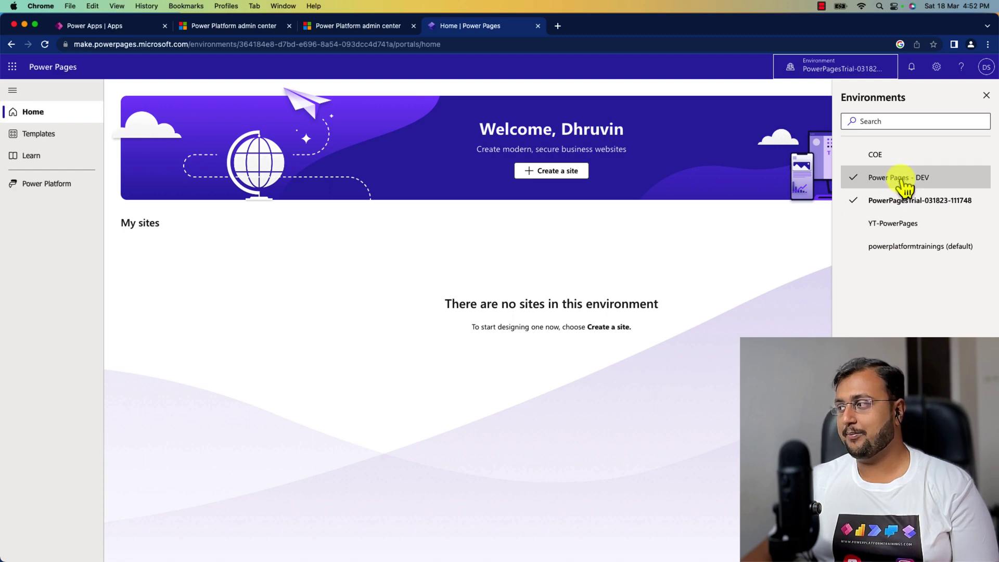
left_click(867, 225)
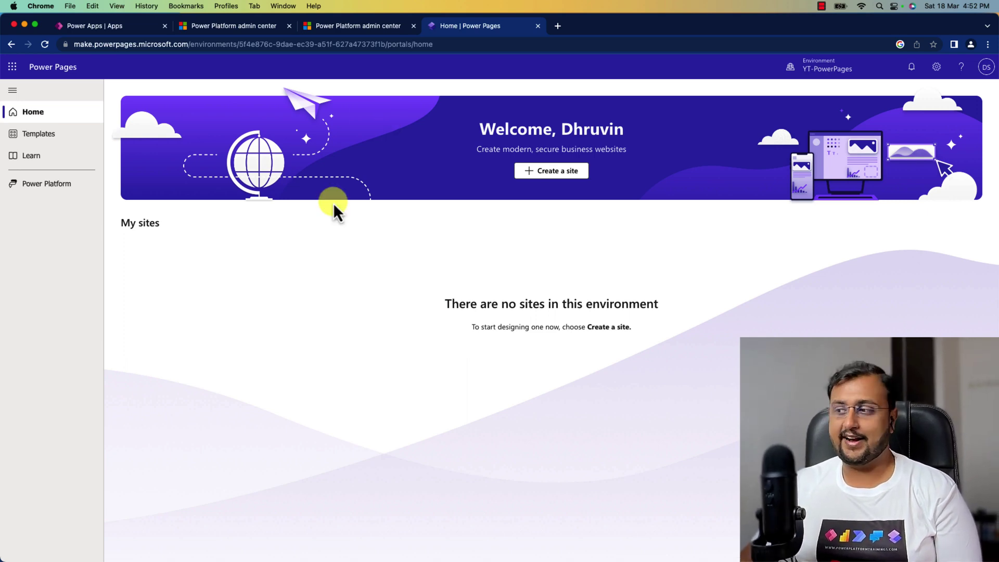
left_click(553, 175)
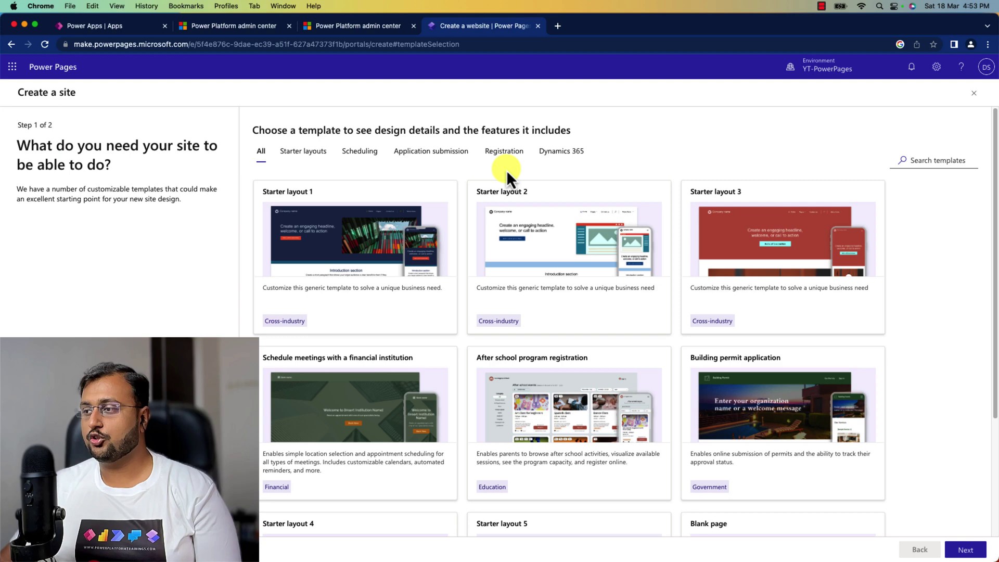
mouse_move(379, 257)
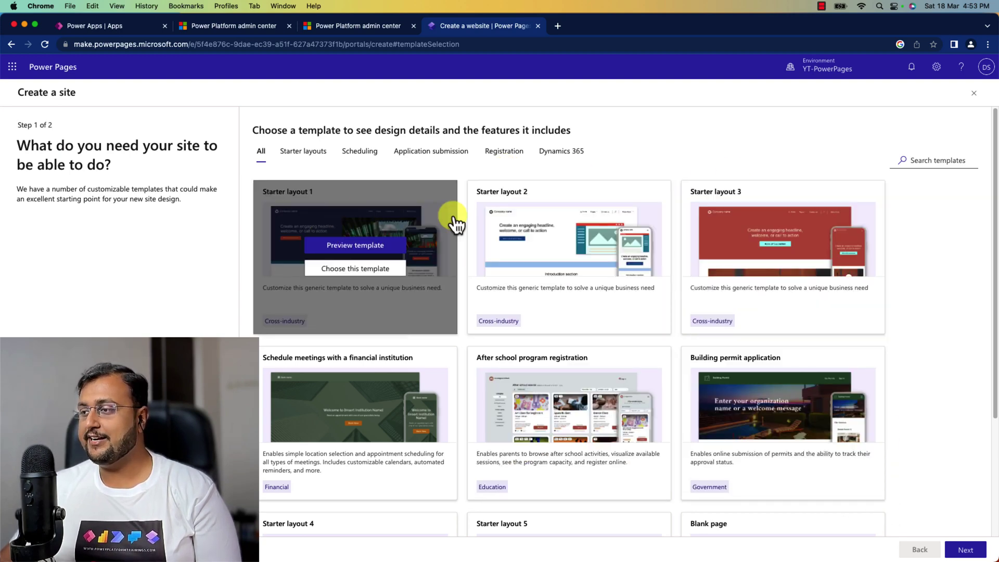
mouse_move(347, 265)
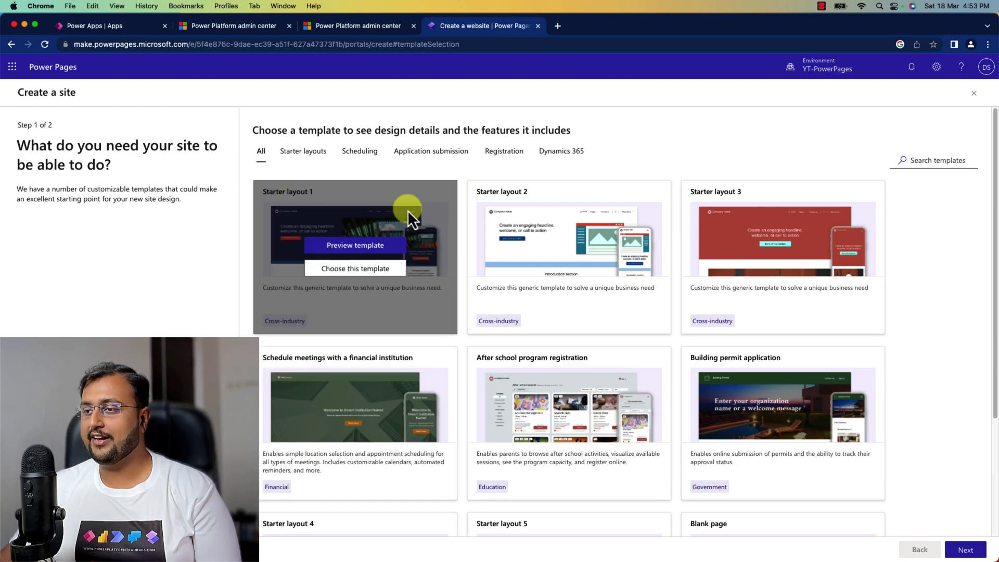
scroll(555, 292, "down", 2)
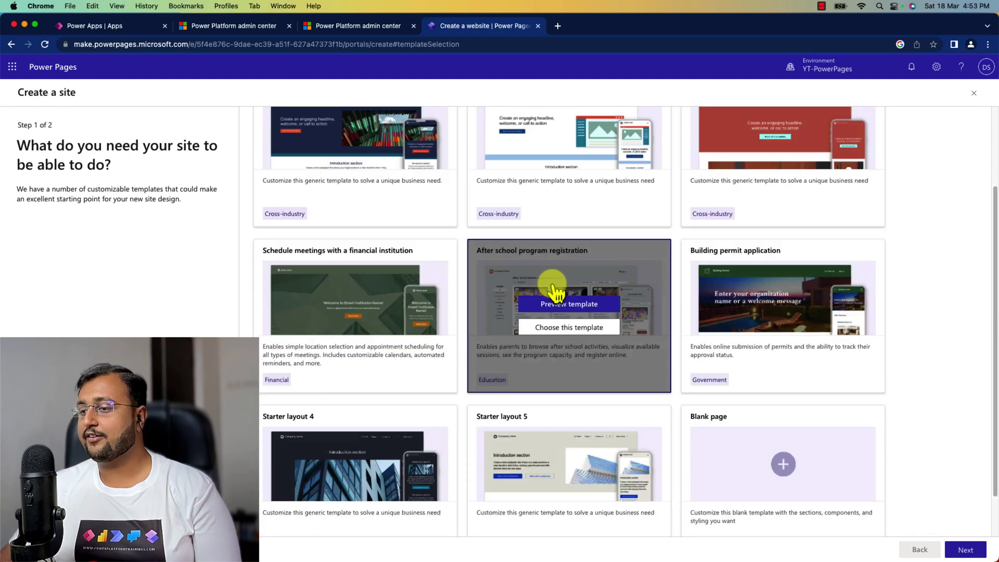
scroll(554, 291, "down", 1)
mouse_move(385, 283)
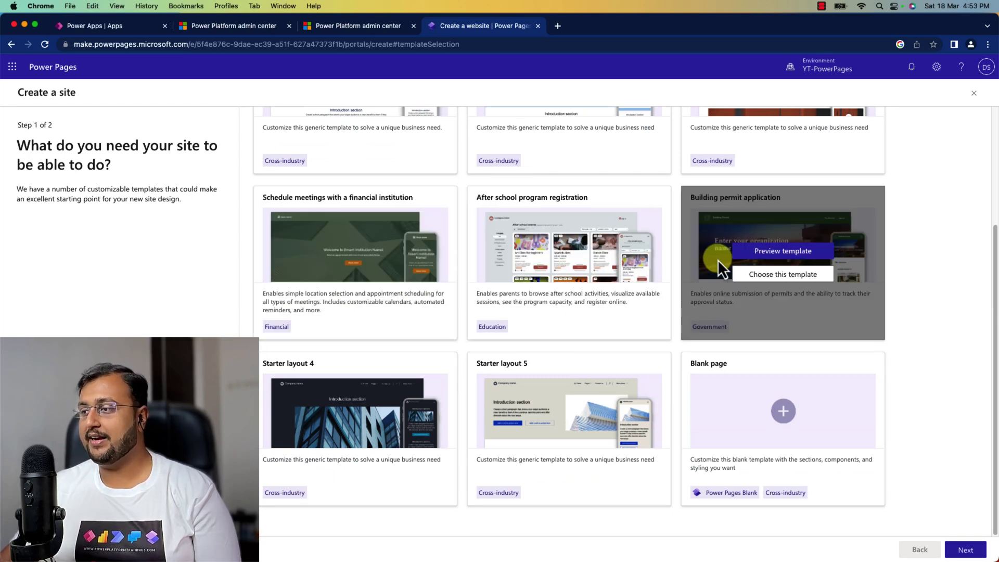
mouse_move(586, 238)
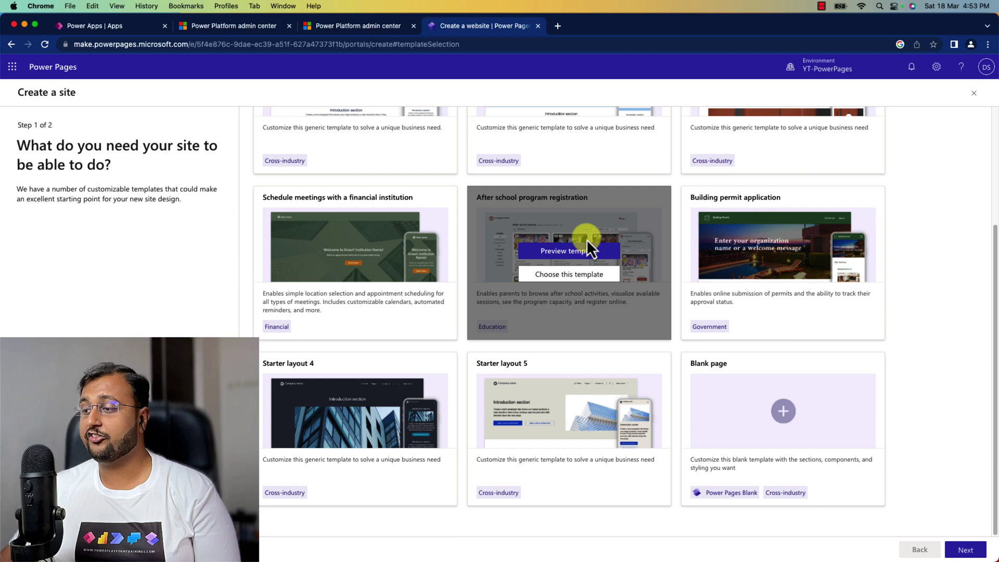
mouse_move(412, 311)
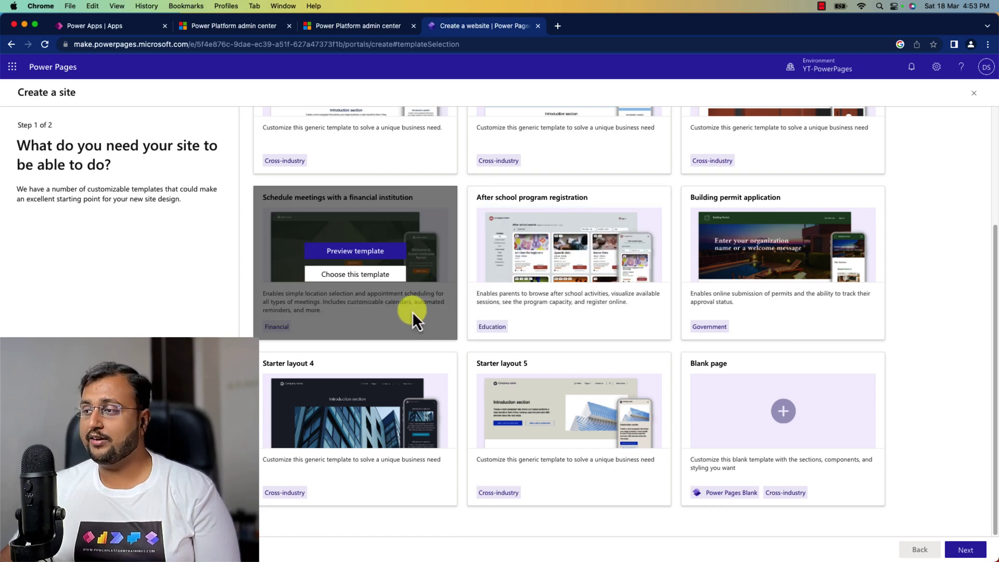
mouse_move(507, 228)
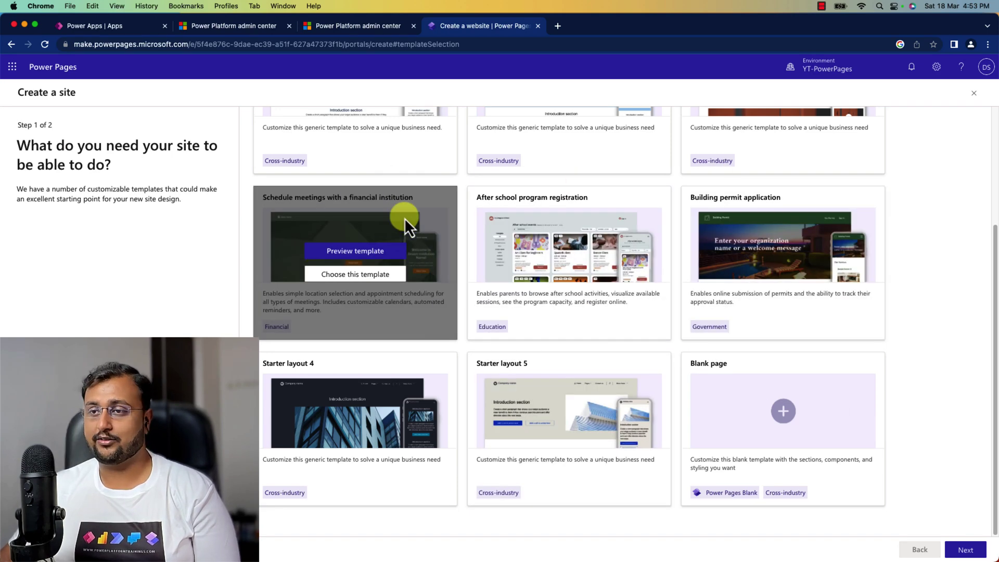
scroll(404, 217, "up", 3)
mouse_move(537, 298)
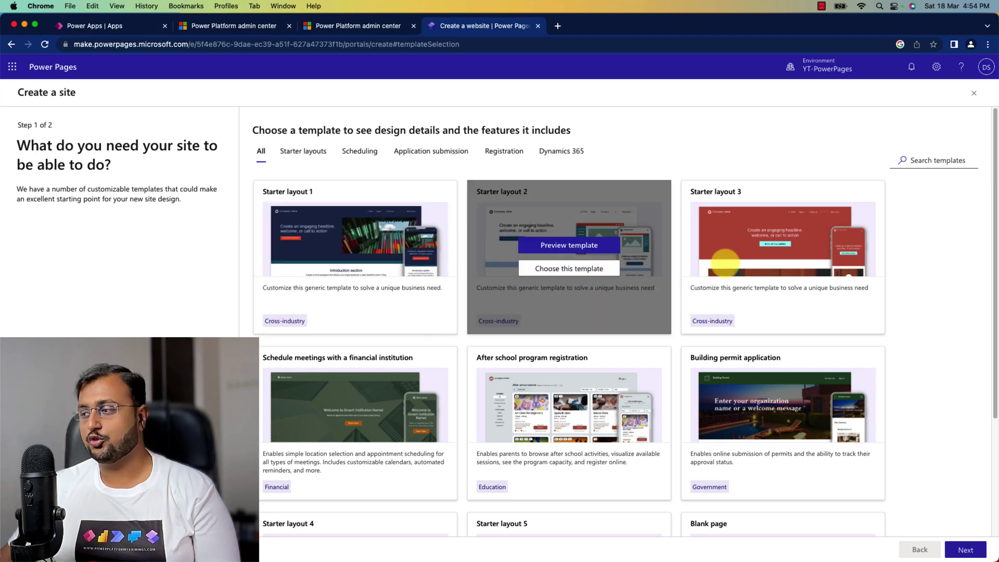
mouse_move(541, 346)
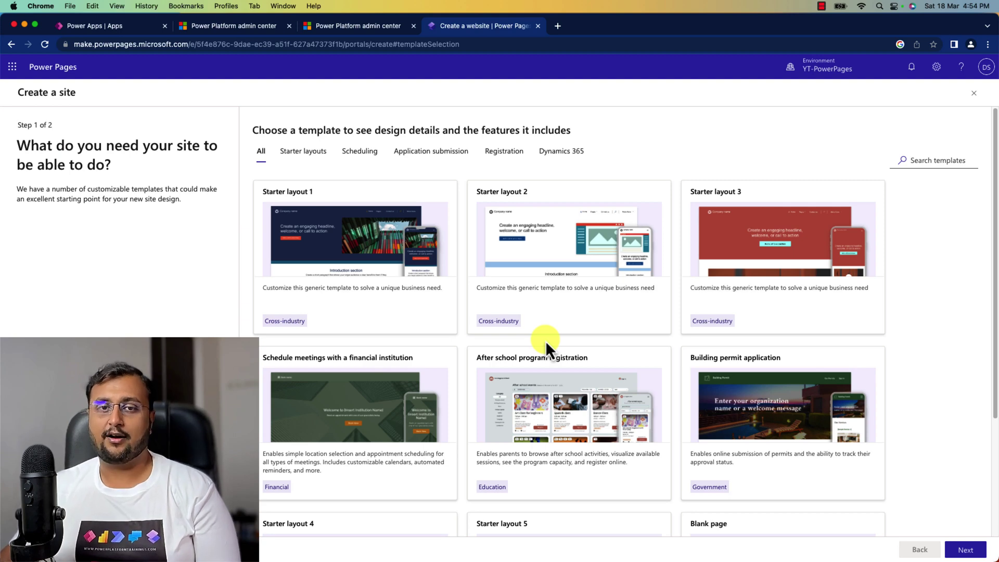
scroll(562, 297, "down", 3)
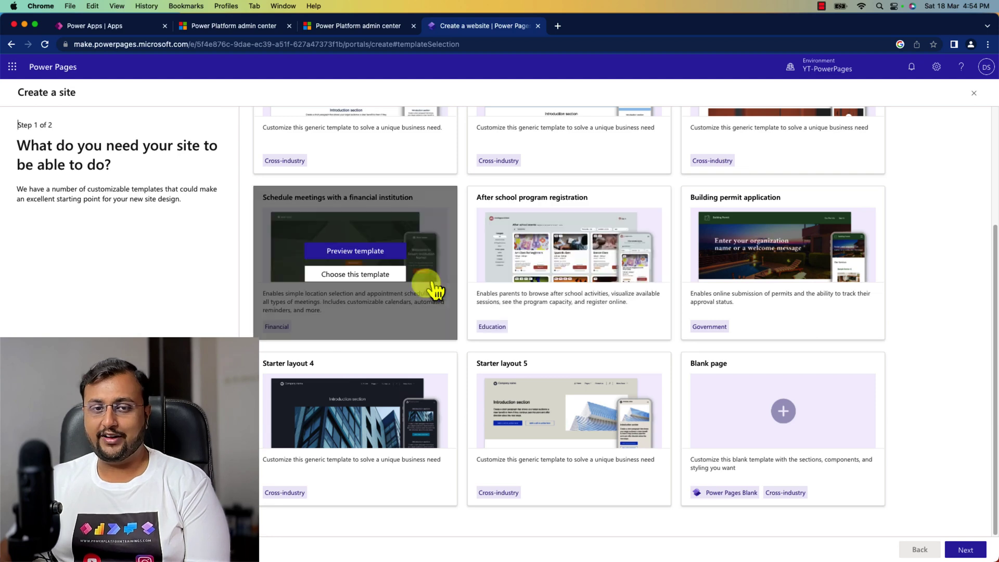
mouse_move(763, 394)
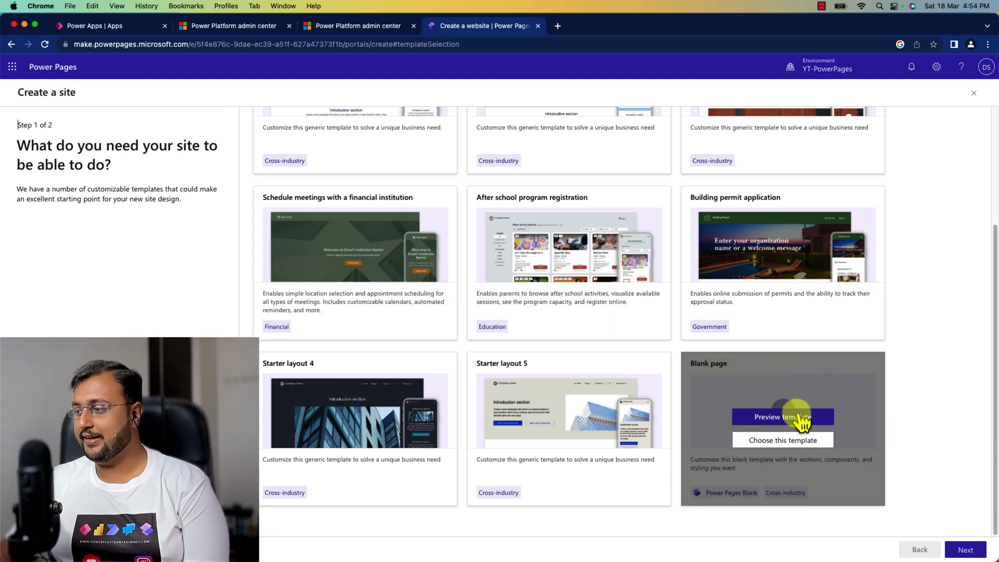
Step: Create a Blank page site with web address pptrainingsevent.powerappsportals.com and confirm with Done
left_click(783, 440)
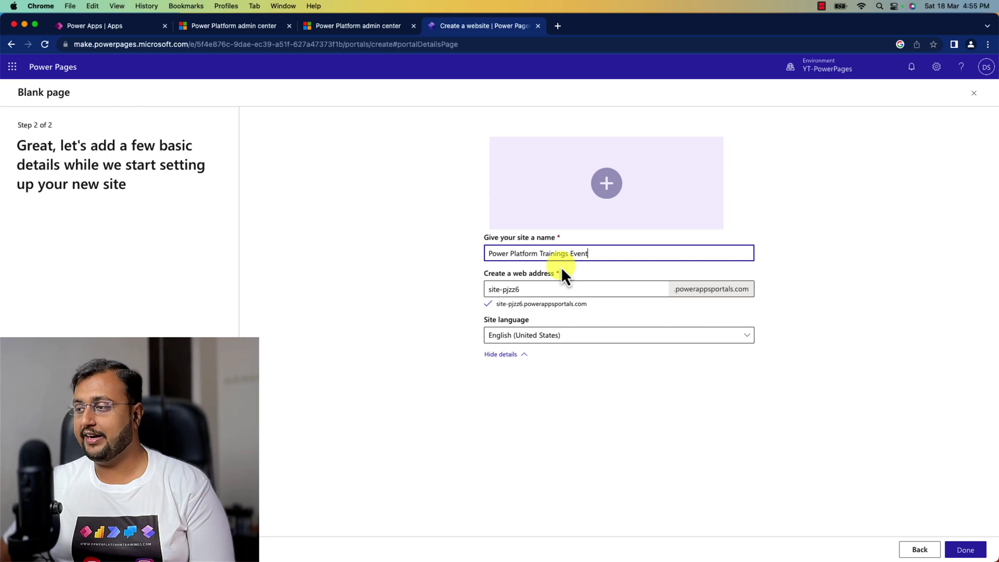
triple_click(545, 291)
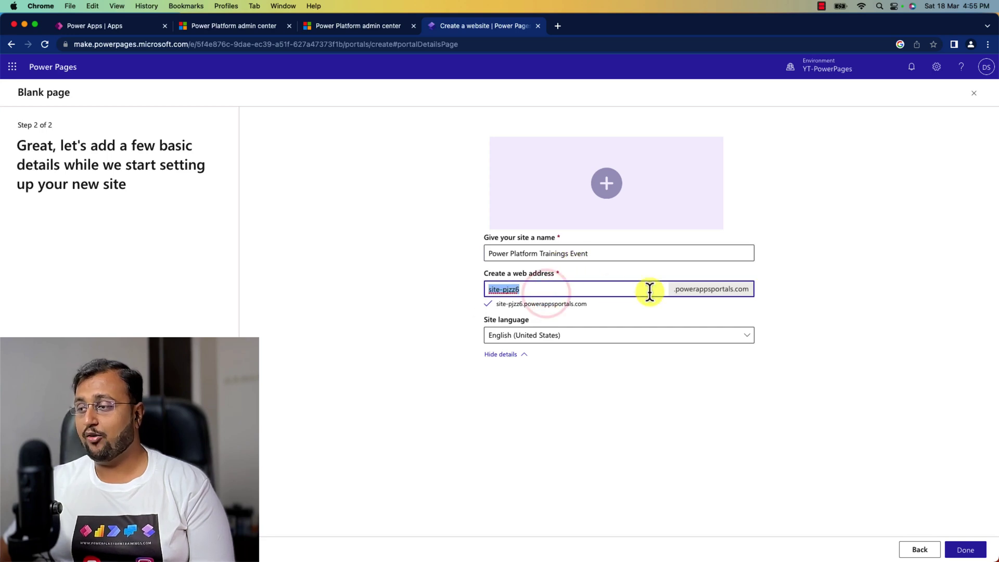
type("pptrainings")
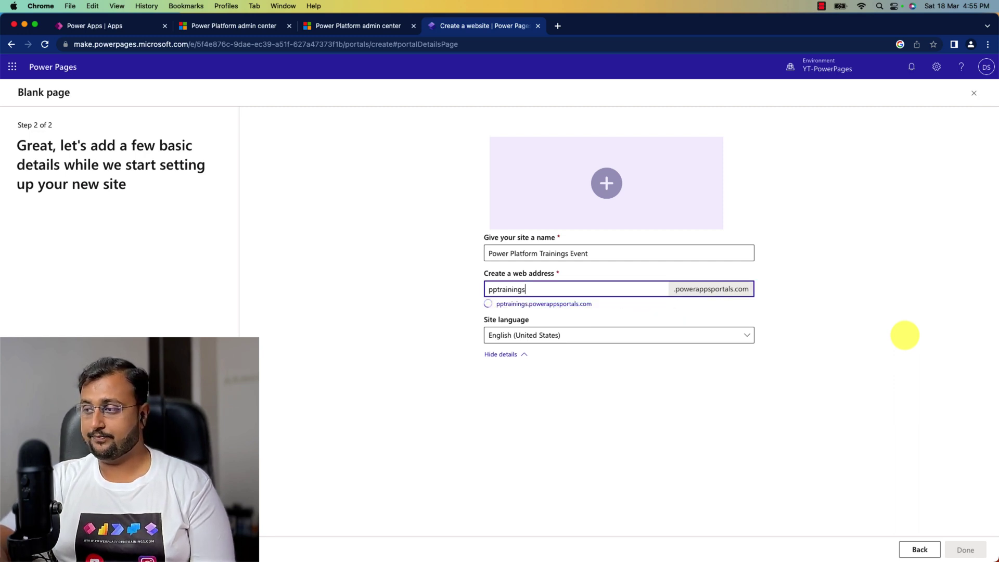
type("event")
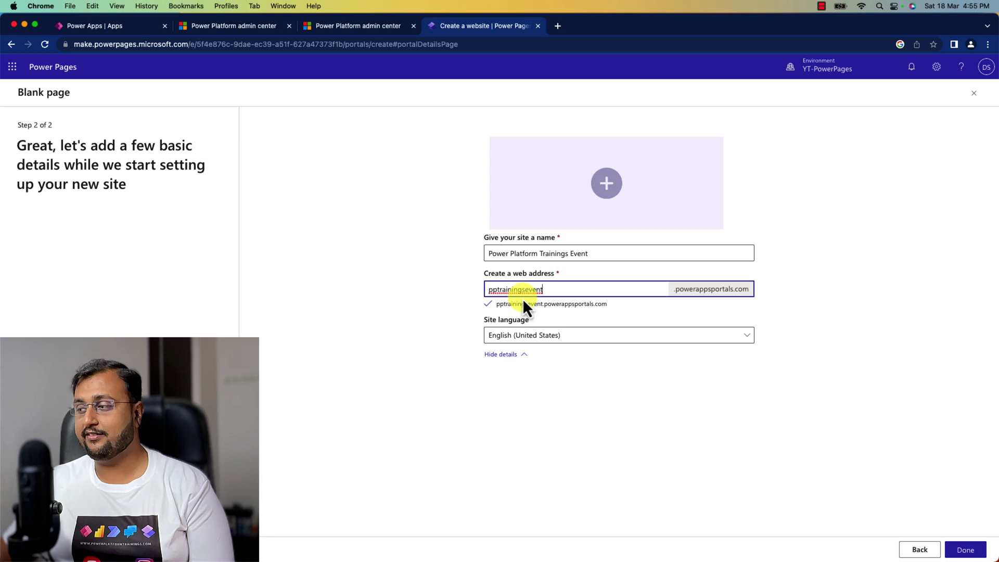
left_click_drag(675, 289, 751, 290)
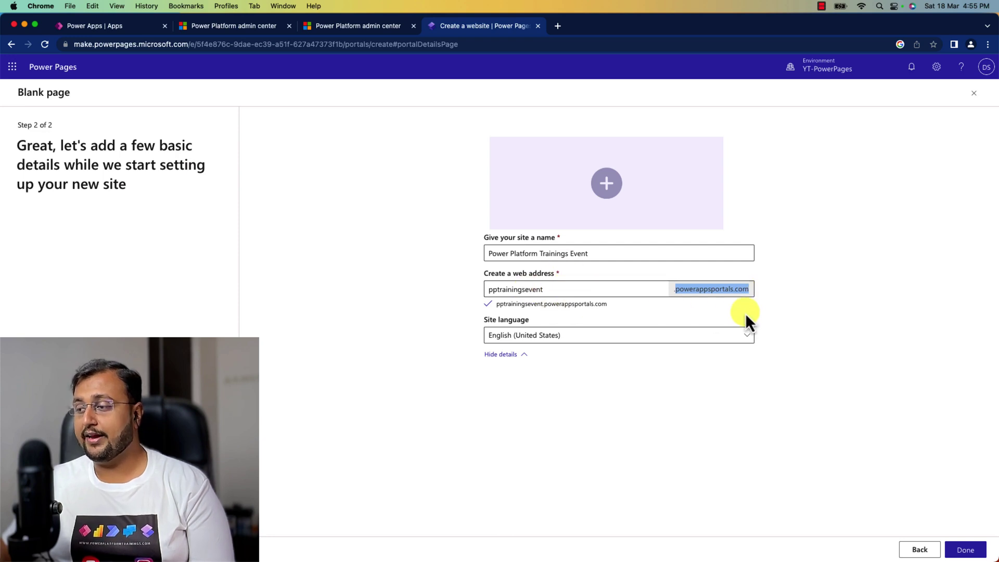
left_click_drag(491, 304, 614, 308)
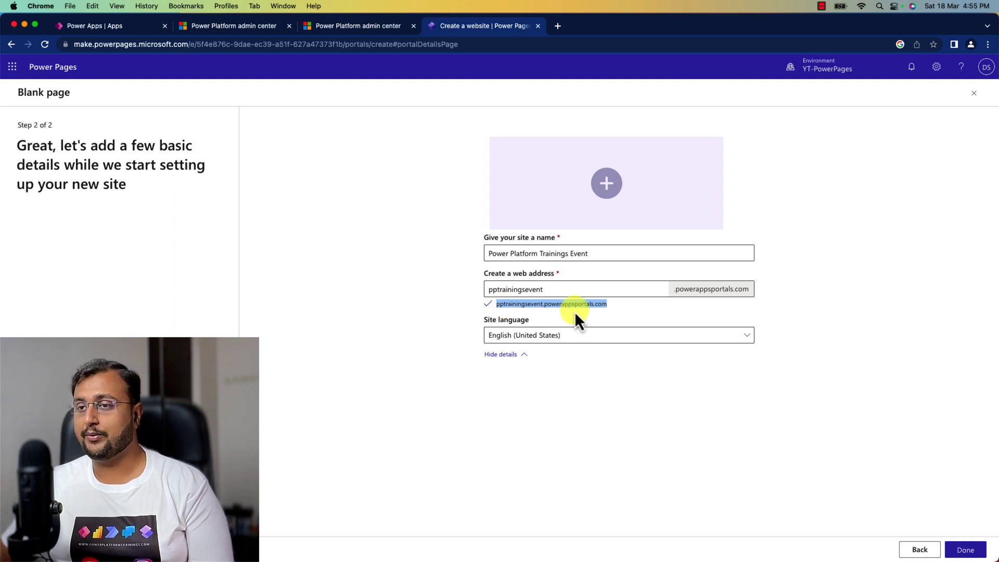
left_click(581, 394)
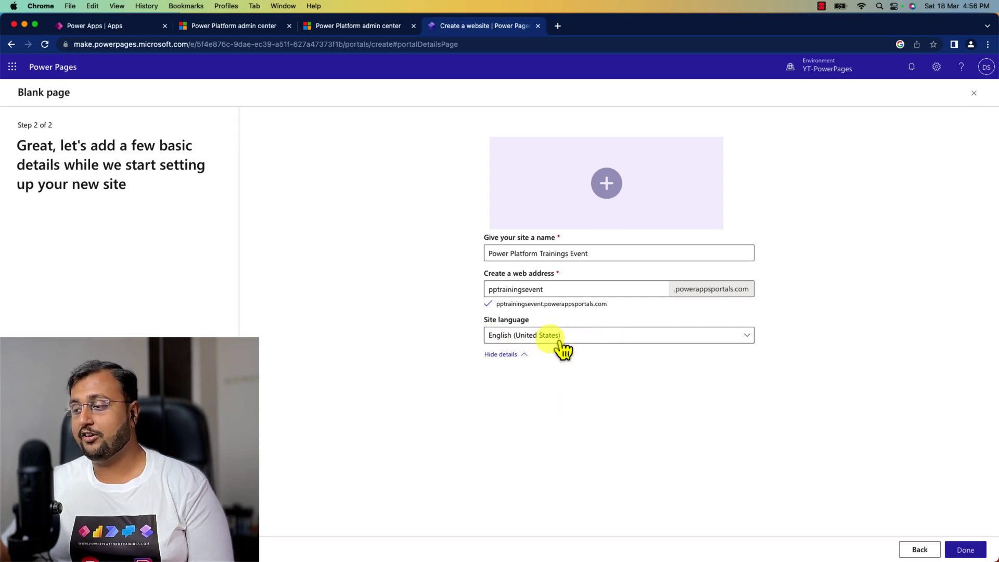
left_click(964, 549)
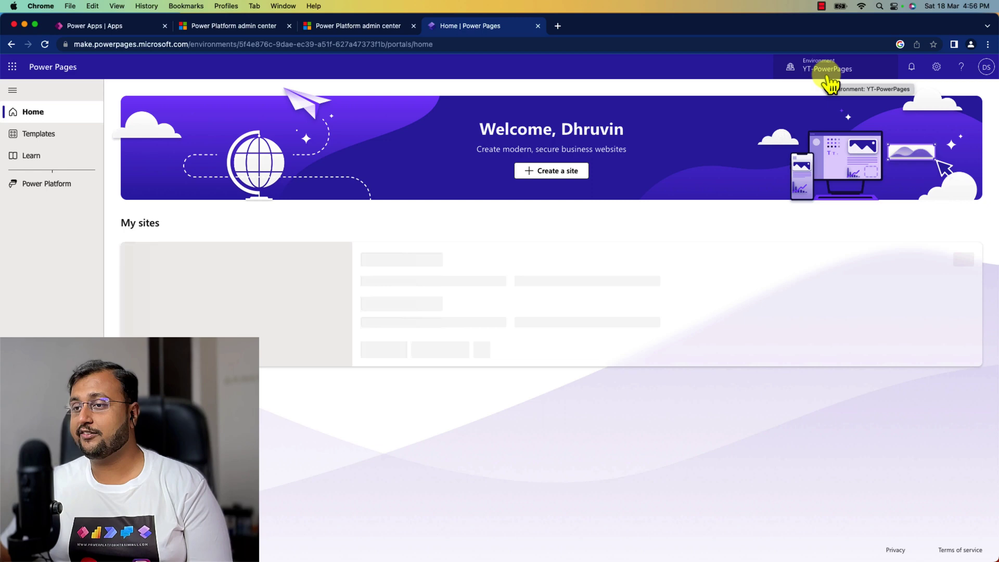
Step: Return to the Power Apps tab to view the Apps list
key("super+1")
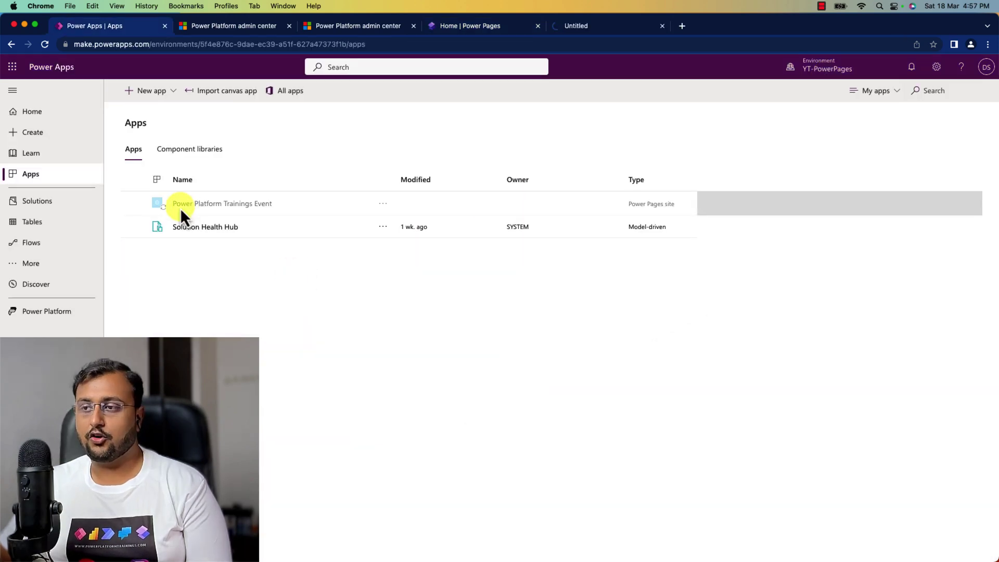